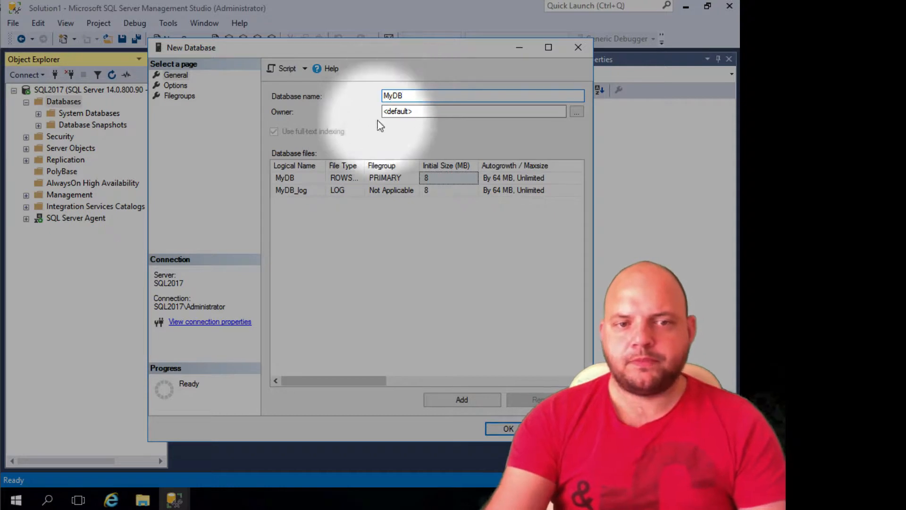
# Set the initial size of the MyDB data file to 64 MB.
pyautogui.click(306, 179)
pyautogui.click(311, 191)
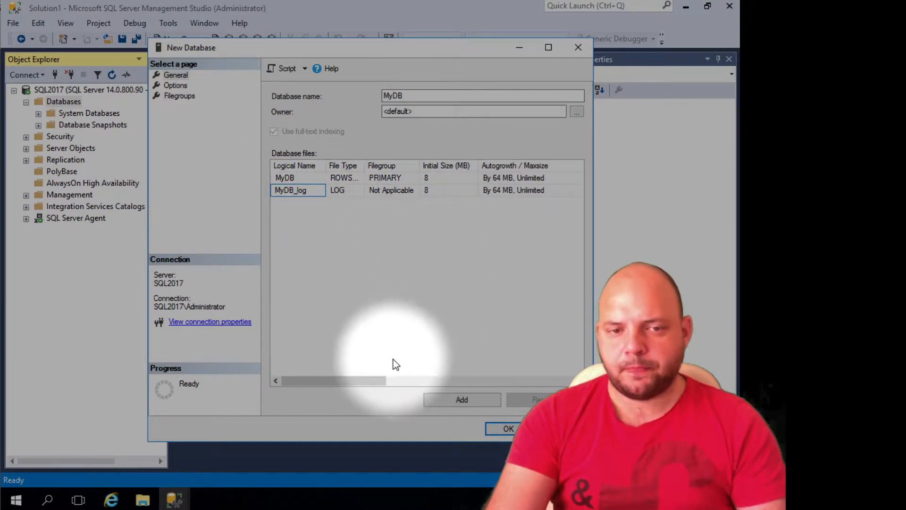
pyautogui.click(430, 178)
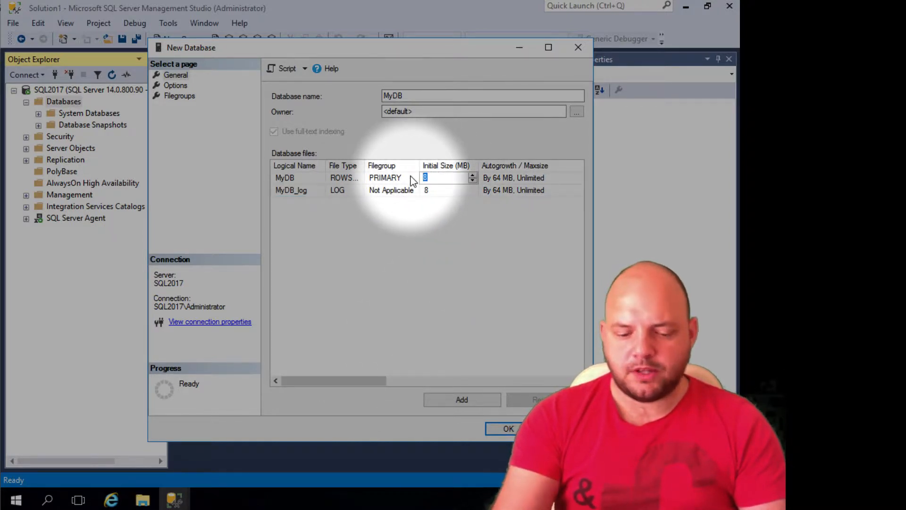
pyautogui.write('64')
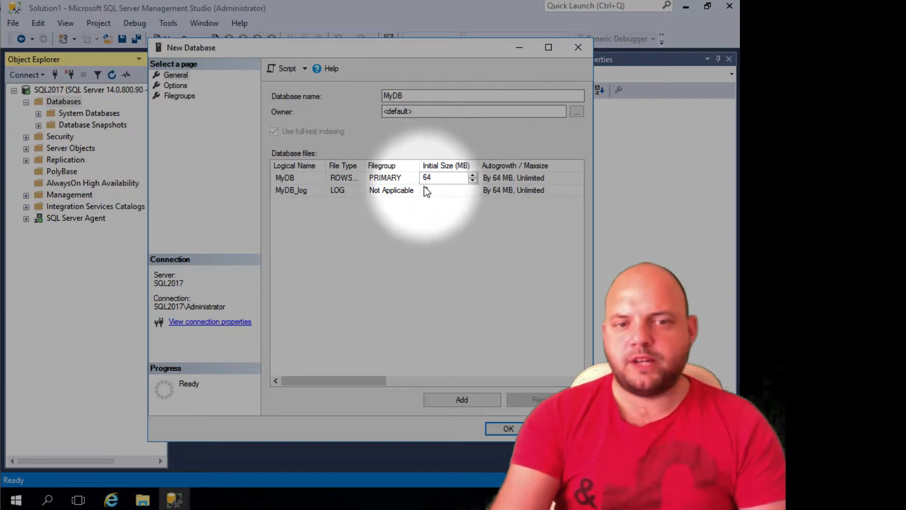
pyautogui.click(444, 189)
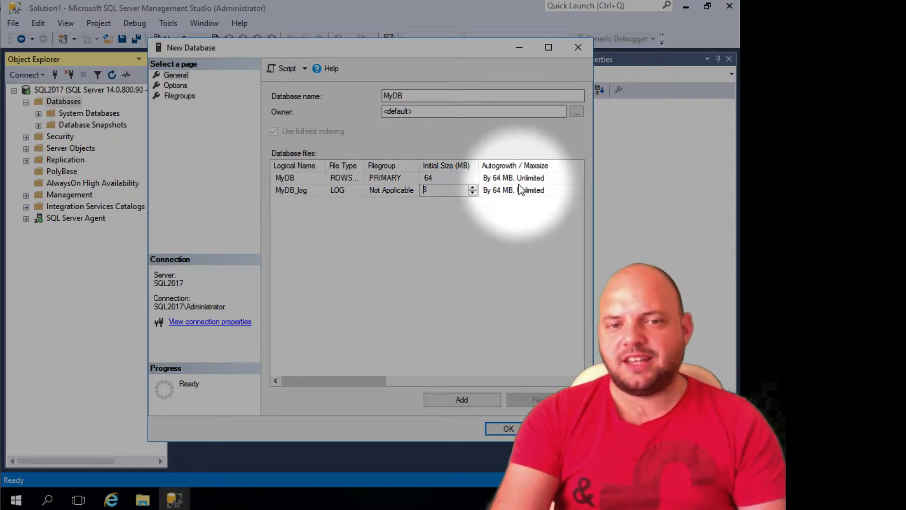
# Review the autogrowth and maximum size settings of the MyDB data file and accept them as they are.
pyautogui.moveTo(362, 381); pyautogui.dragTo(419, 388)
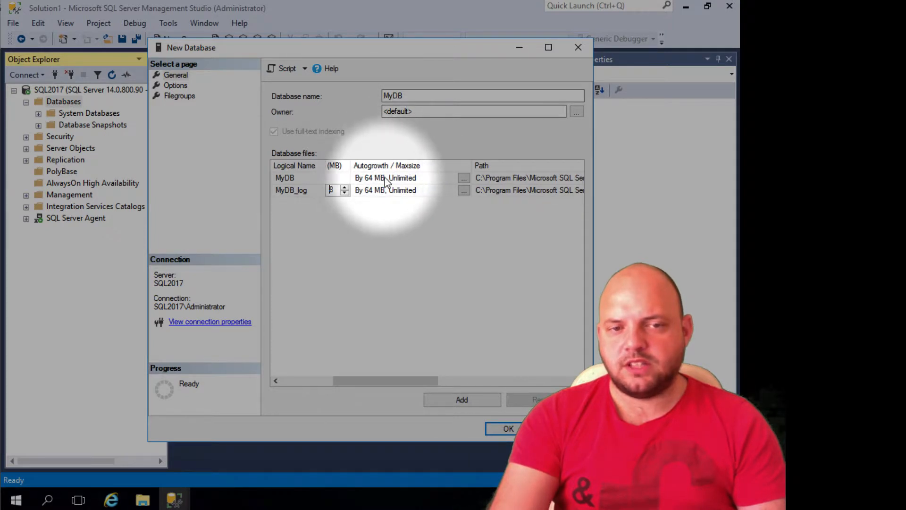
pyautogui.click(463, 179)
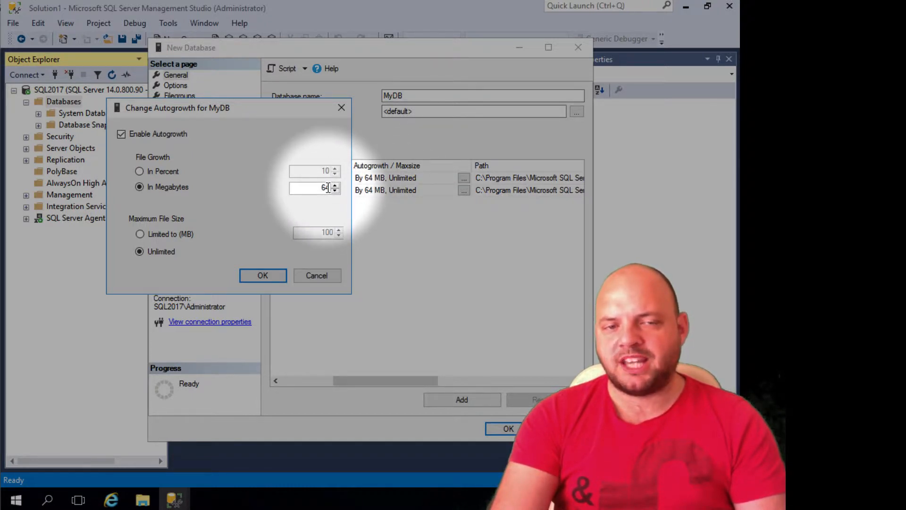
pyautogui.click(263, 279)
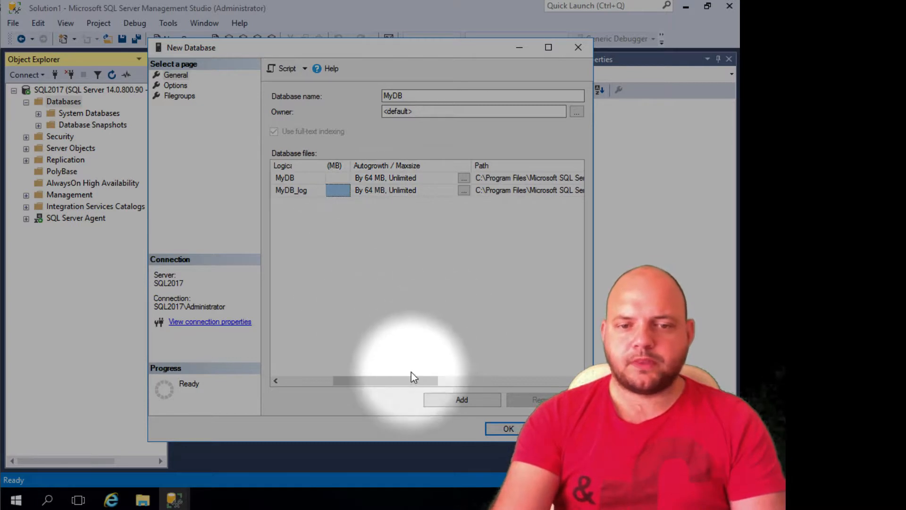
# Examine the file path of the MyDB data file and the folders available on drives C: and D:, leaving the path as is.
pyautogui.moveTo(406, 388); pyautogui.dragTo(456, 383)
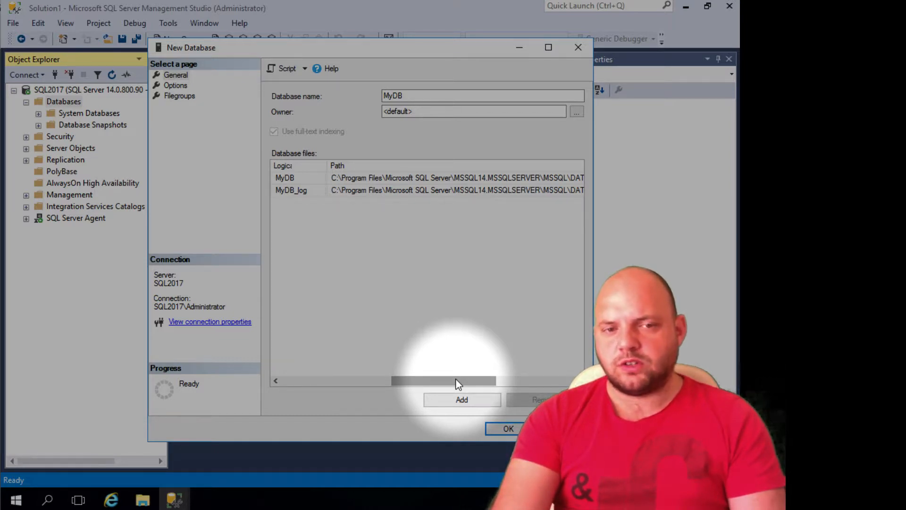
pyautogui.moveTo(457, 385); pyautogui.dragTo(484, 383)
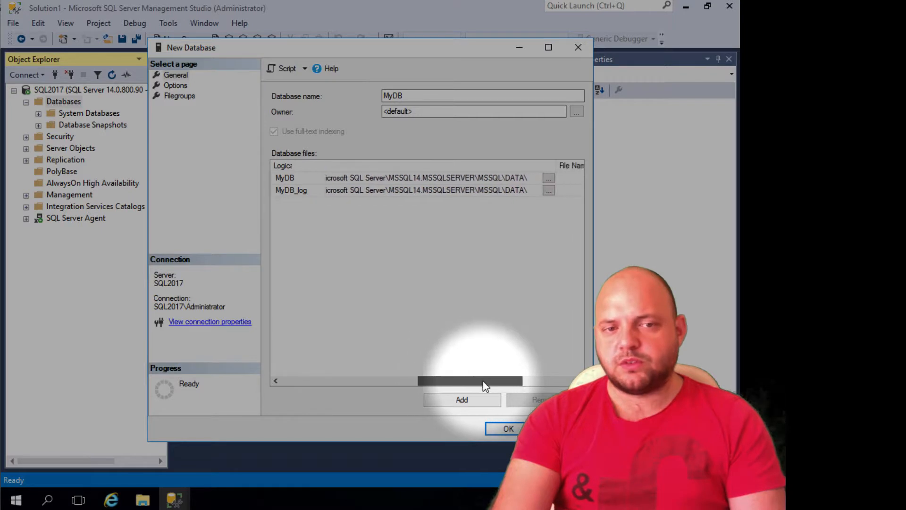
pyautogui.click(547, 178)
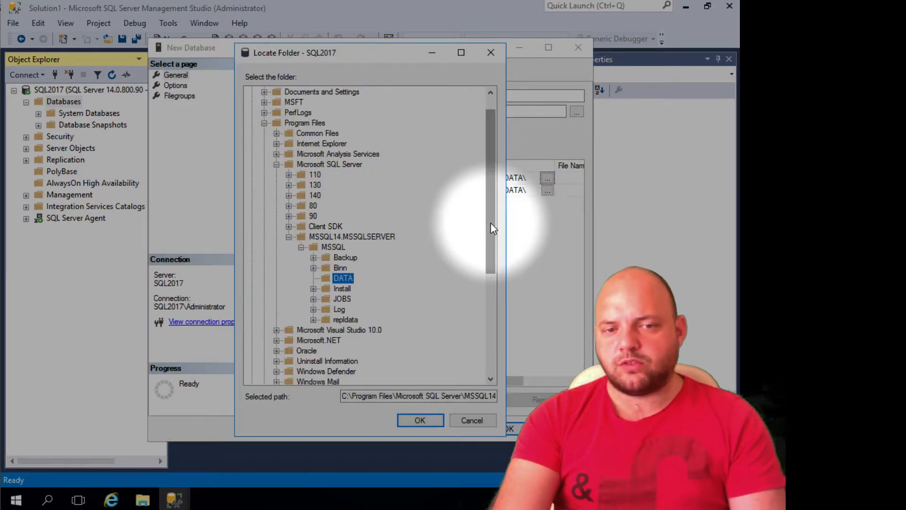
pyautogui.moveTo(491, 223); pyautogui.dragTo(491, 172)
pyautogui.scroll(1, 331, 142)
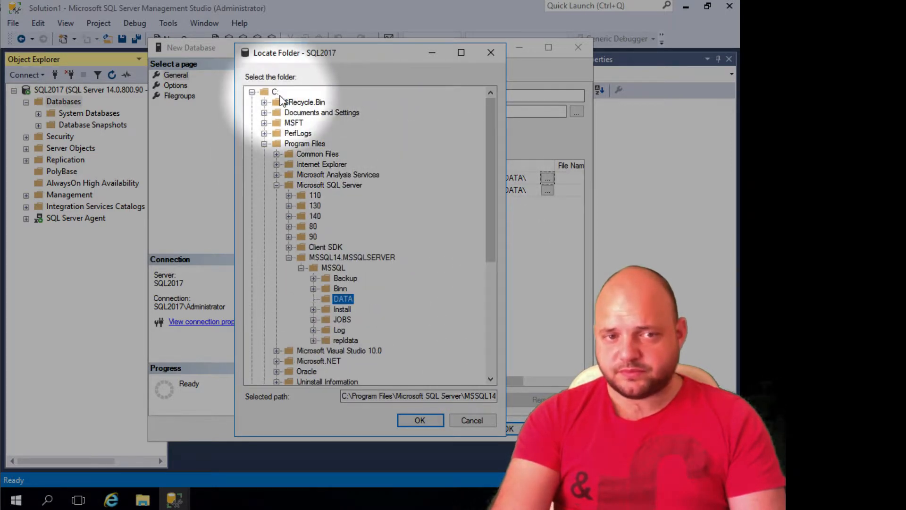
pyautogui.click(252, 92)
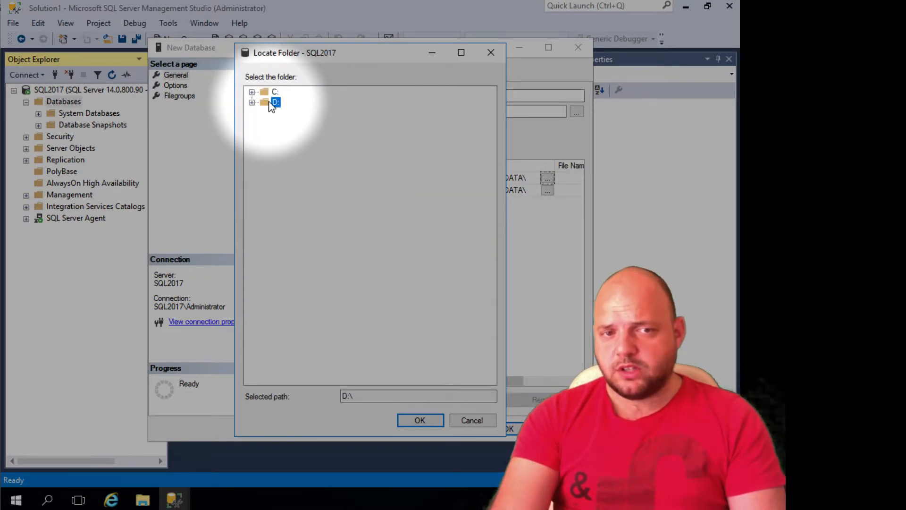
pyautogui.click(252, 103)
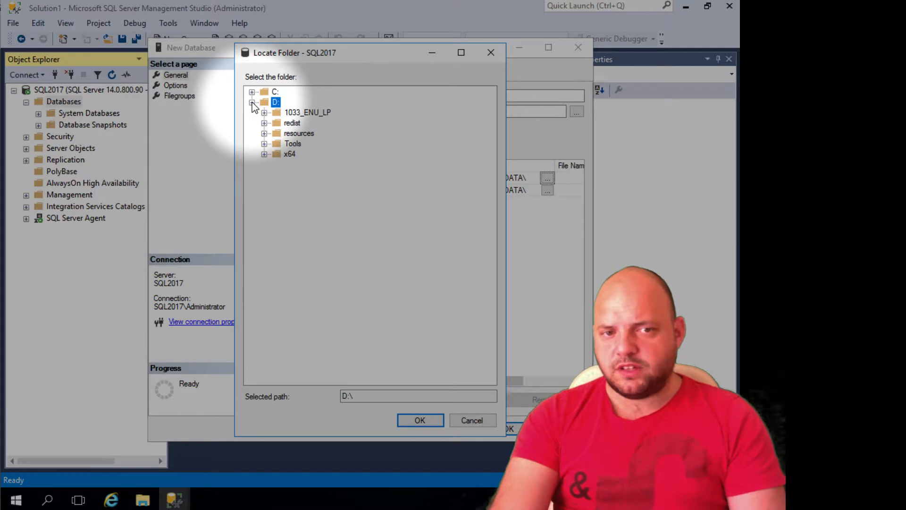
pyautogui.click(276, 92)
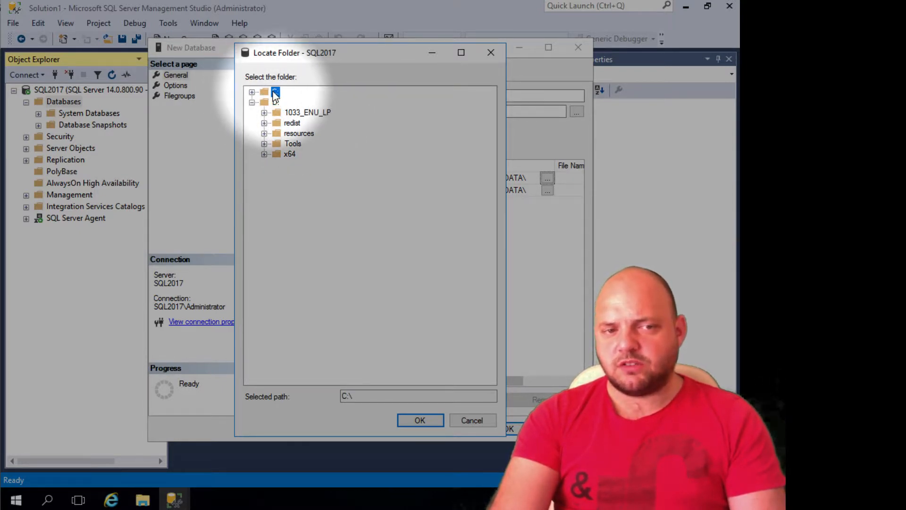
pyautogui.click(473, 419)
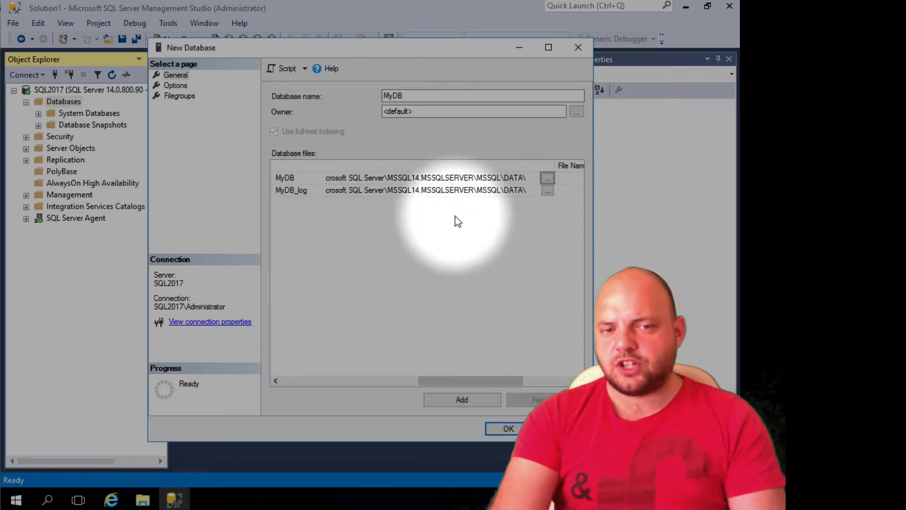
pyautogui.moveTo(479, 382); pyautogui.dragTo(285, 376)
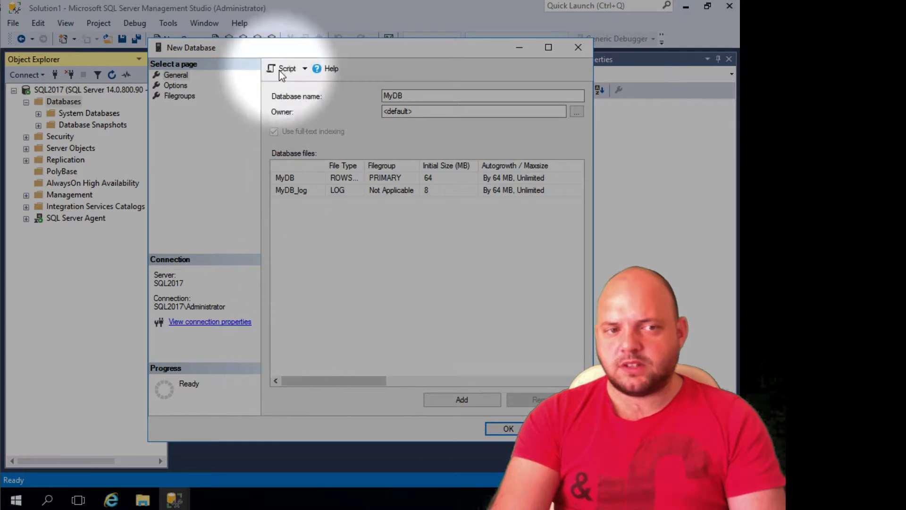
# Choose None as the containment type in the new database's options.
pyautogui.click(176, 86)
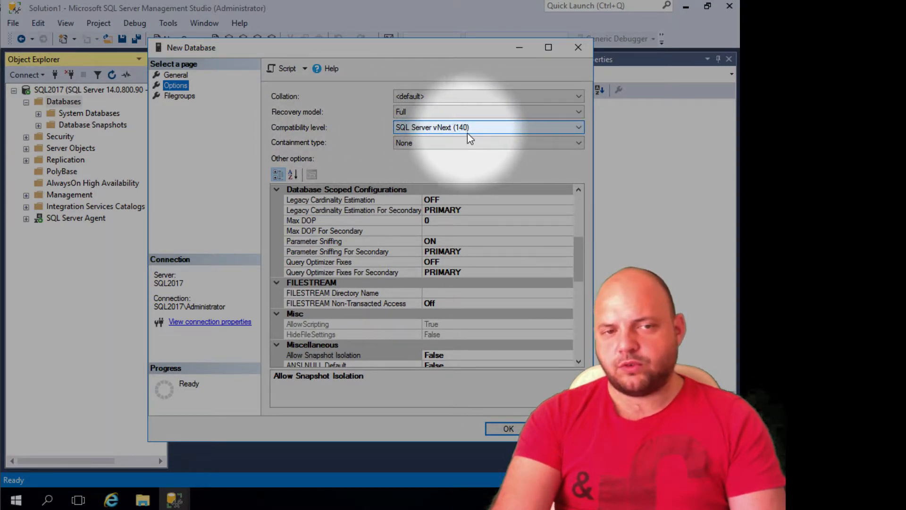
pyautogui.click(430, 143)
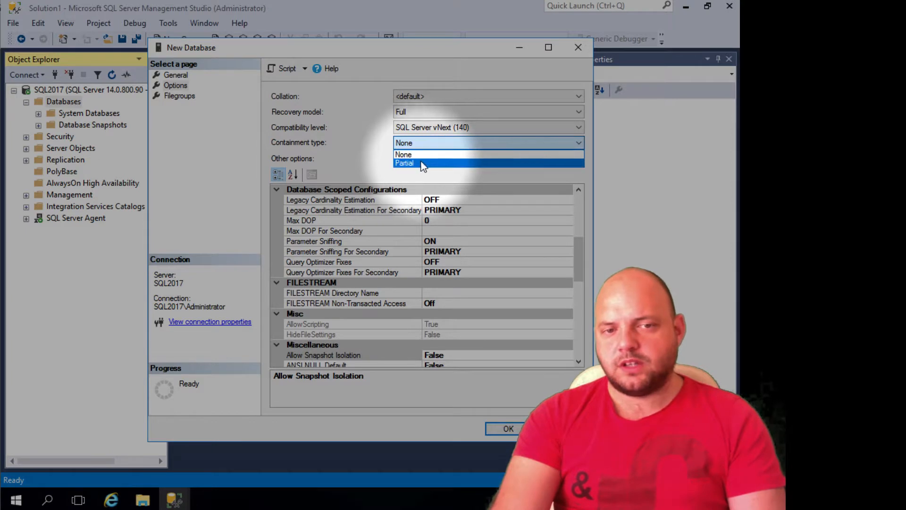
pyautogui.click(429, 155)
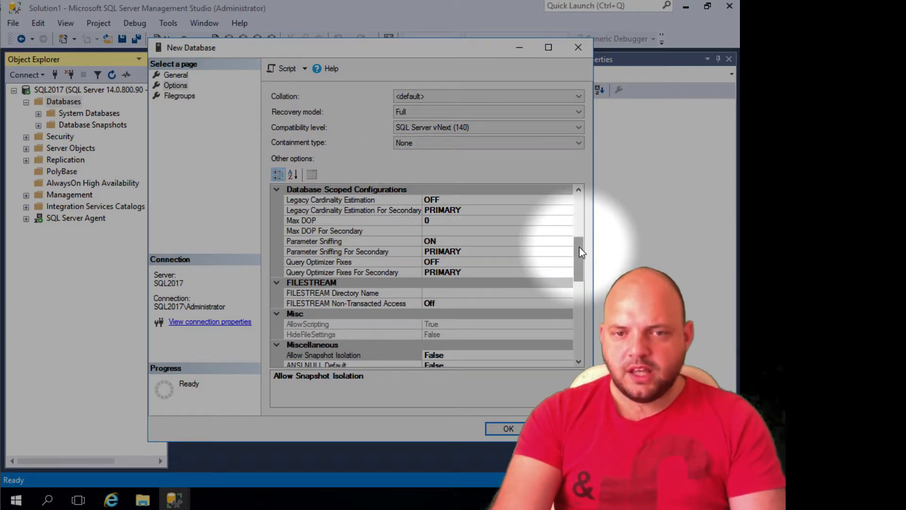
# Review the new database's other options, including the automatic settings and the choices offered for Page Verify.
pyautogui.moveTo(579, 246); pyautogui.dragTo(585, 204)
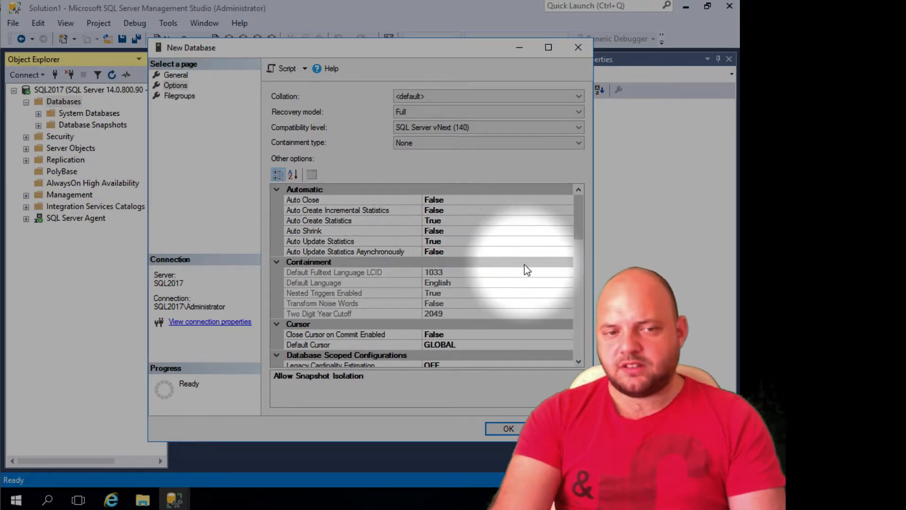
pyautogui.moveTo(583, 225); pyautogui.dragTo(576, 324)
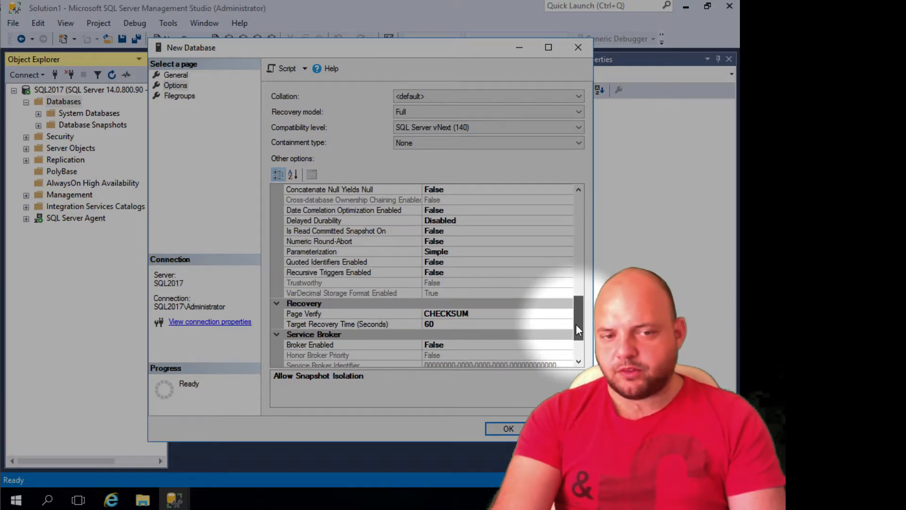
pyautogui.click(518, 313)
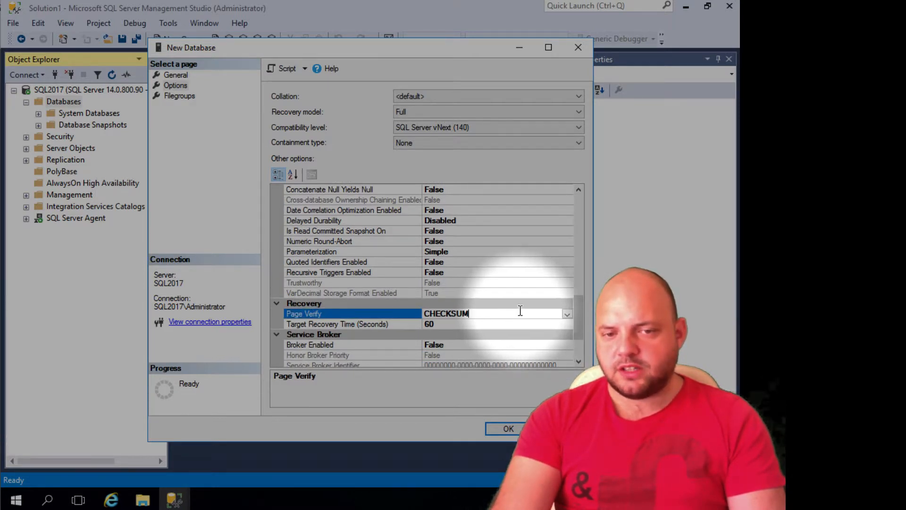
pyautogui.click(566, 316)
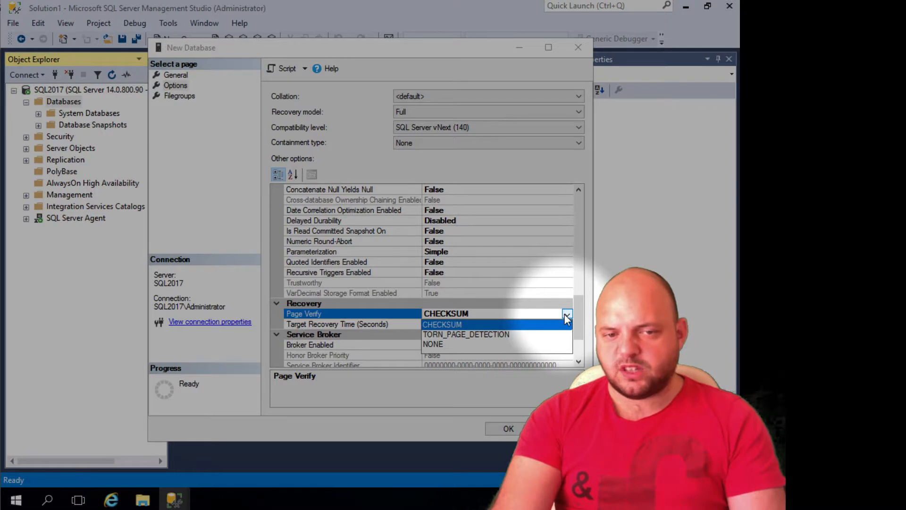
pyautogui.click(567, 316)
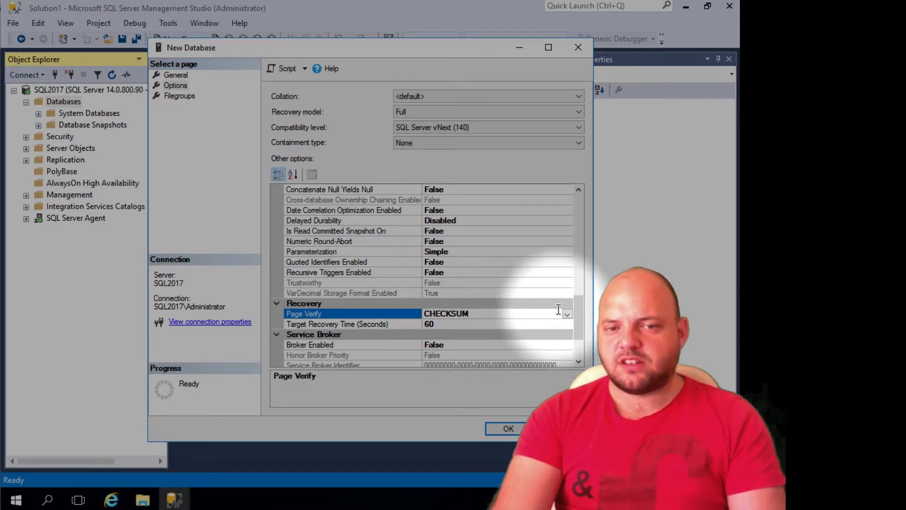
# Choose MULTI_USER for the Restrict Access state option of the new database.
pyautogui.scroll(-2, 574, 323)
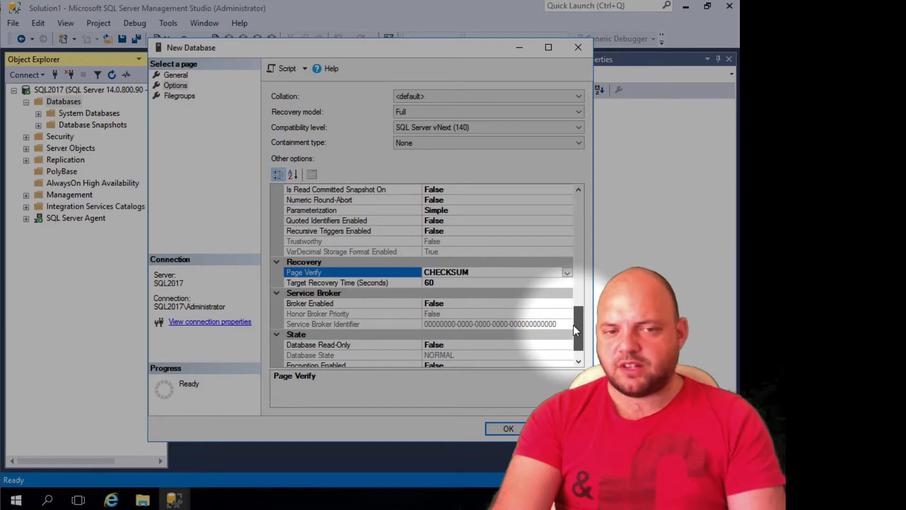
pyautogui.scroll(-1, 574, 326)
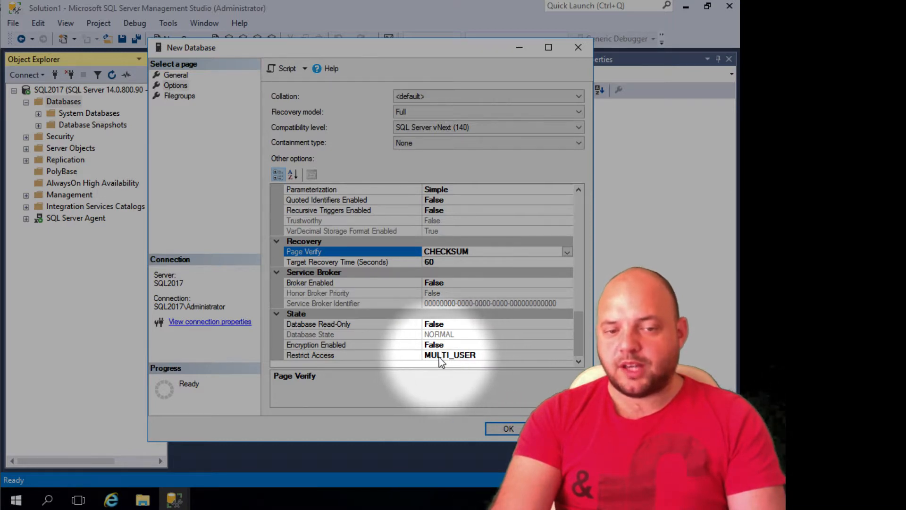
pyautogui.click(493, 356)
pyautogui.click(567, 355)
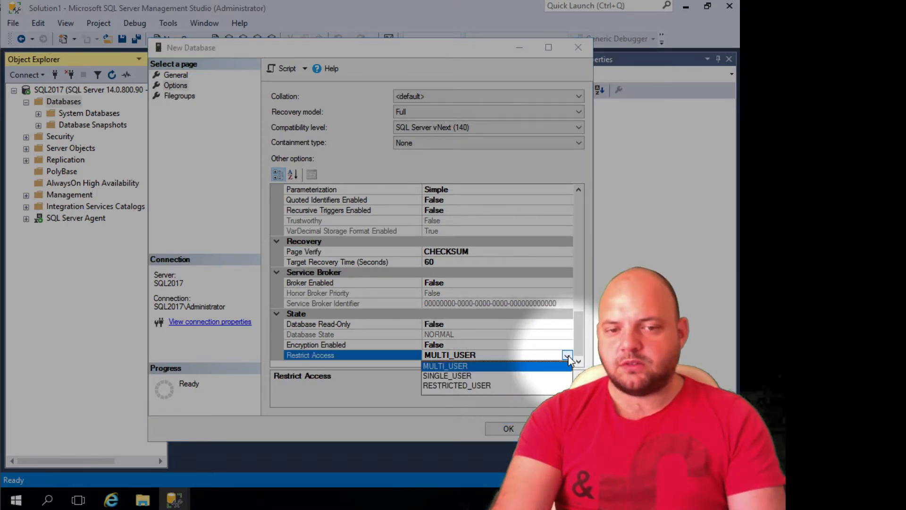
pyautogui.click(506, 370)
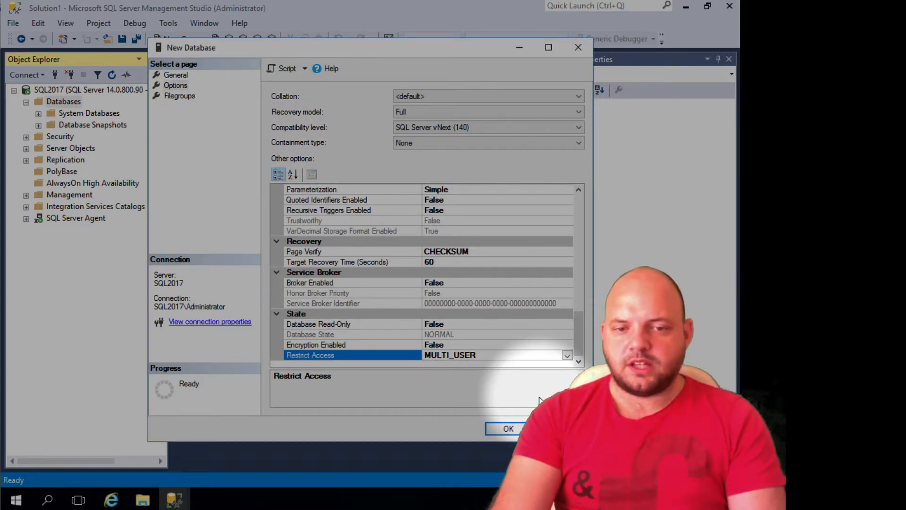
# Generate the T-SQL script for the configured MyDB database and create the database.
pyautogui.click(282, 70)
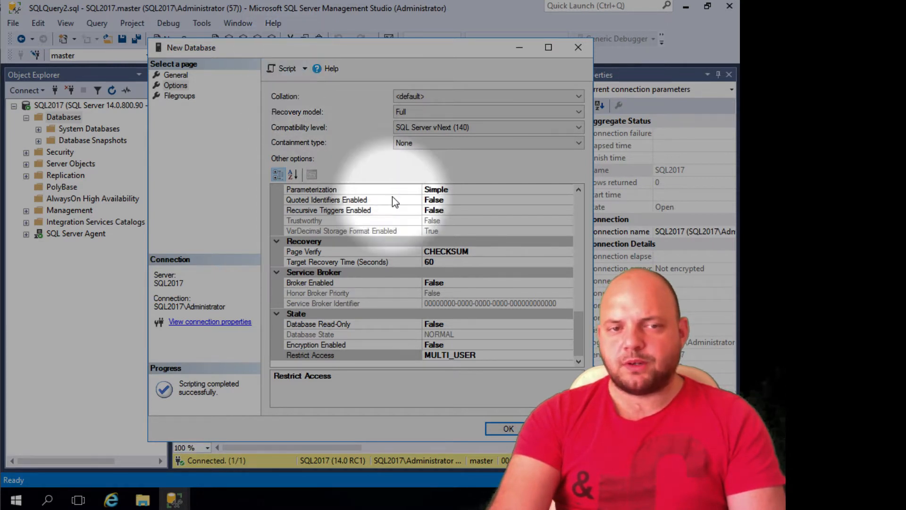
pyautogui.click(509, 429)
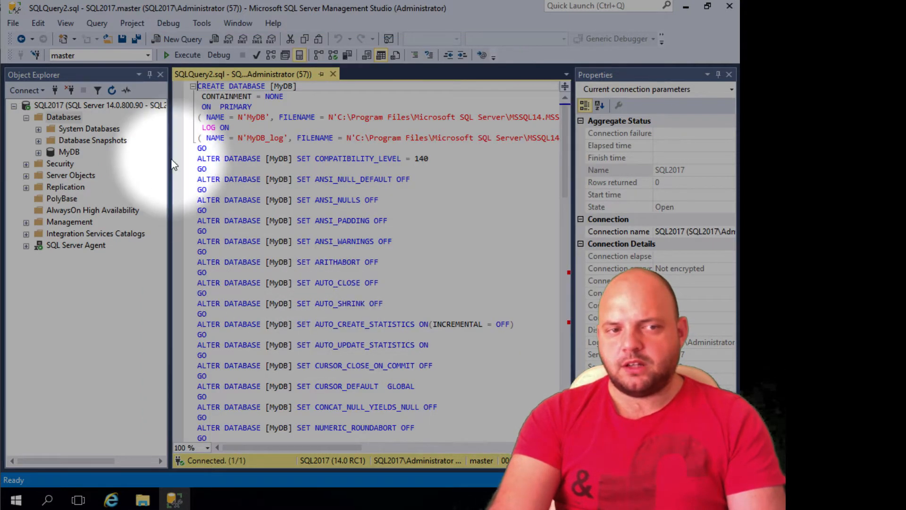
# Expand the MyDB database in Object Explorer and inspect the contents of its Tables folder.
pyautogui.click(71, 153)
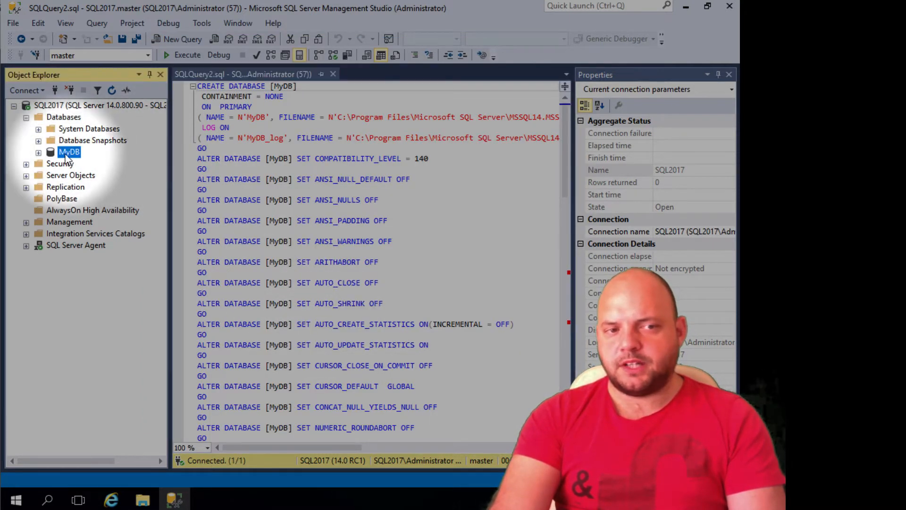
pyautogui.click(39, 152)
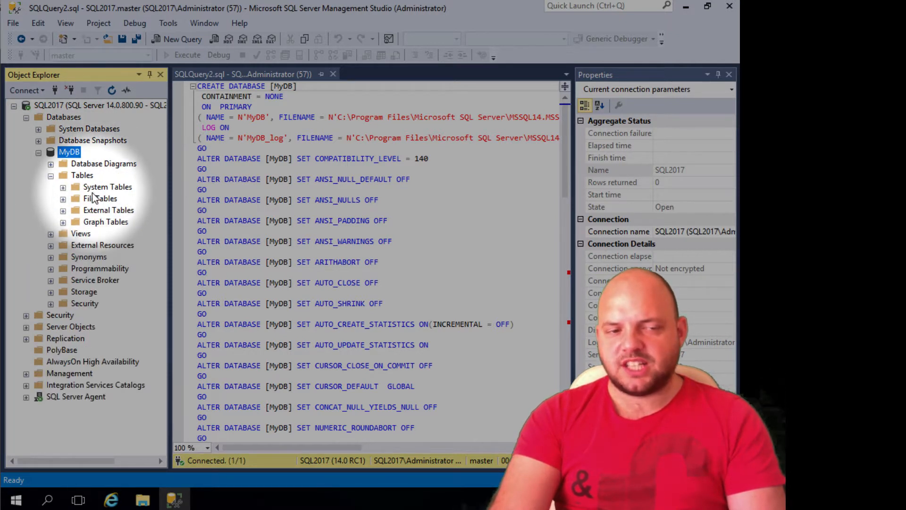
pyautogui.click(52, 176)
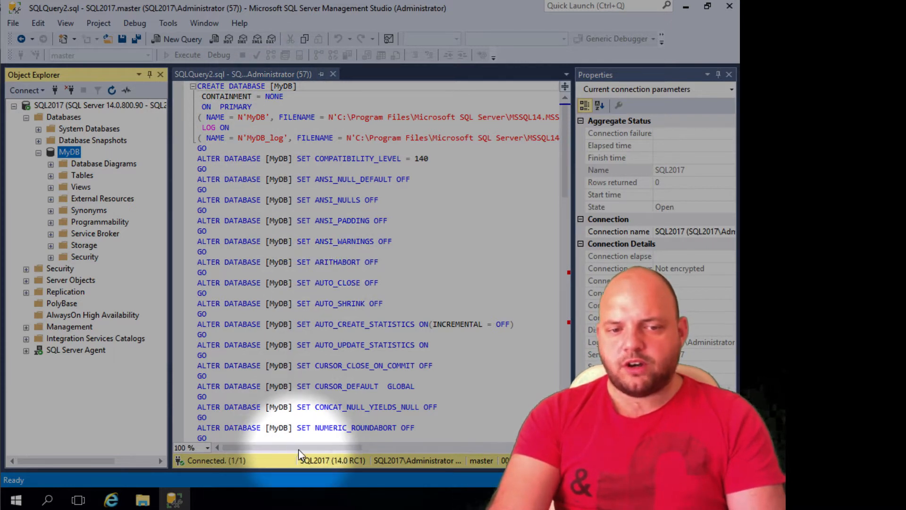
# Read through the generated CREATE DATABASE script, down to the database scoped configuration statements.
pyautogui.moveTo(299, 449)
pyautogui.mouseDown()
pyautogui.moveTo(456, 454)
pyautogui.moveTo(286, 450)
pyautogui.mouseUp()
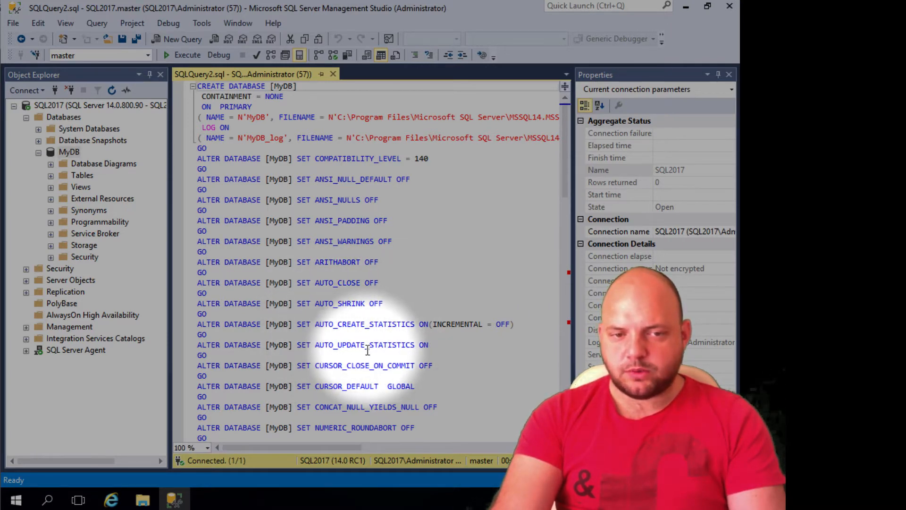
pyautogui.scroll(-7, 380, 351)
pyautogui.scroll(-16, 380, 351)
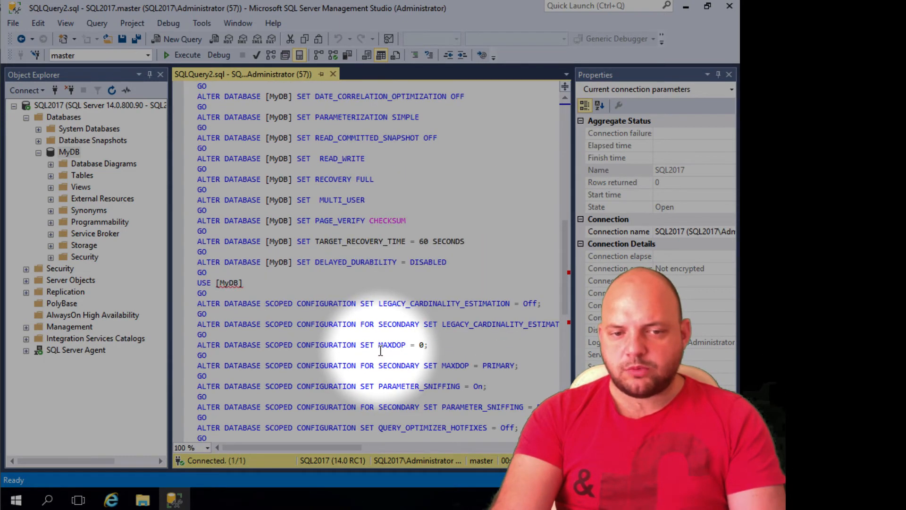
# Delete the MyDB database from the server through Object Explorer.
pyautogui.scroll(13, 380, 351)
pyautogui.scroll(3, 380, 351)
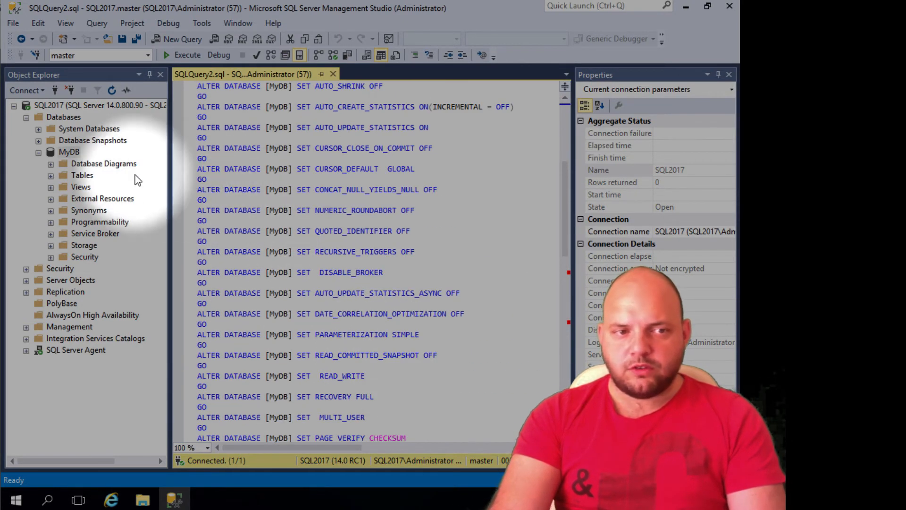
pyautogui.rightClick(72, 152)
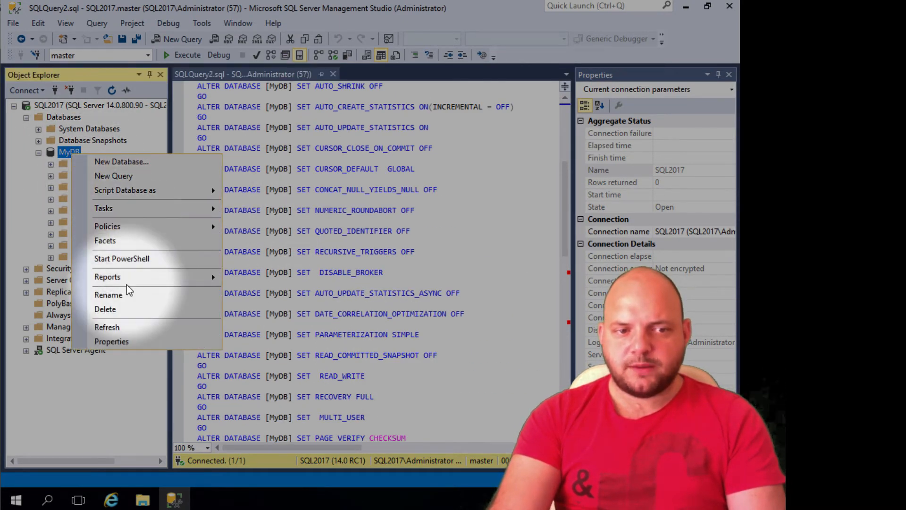
pyautogui.click(121, 309)
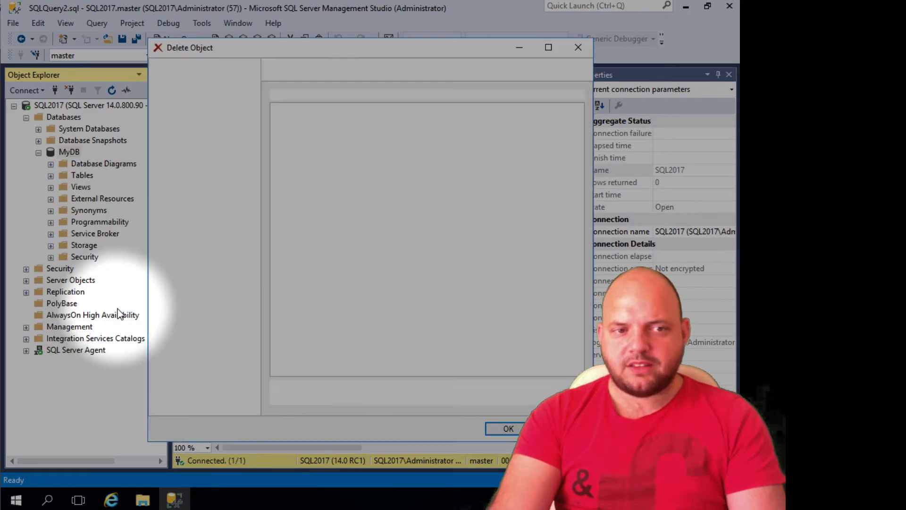
pyautogui.click(508, 429)
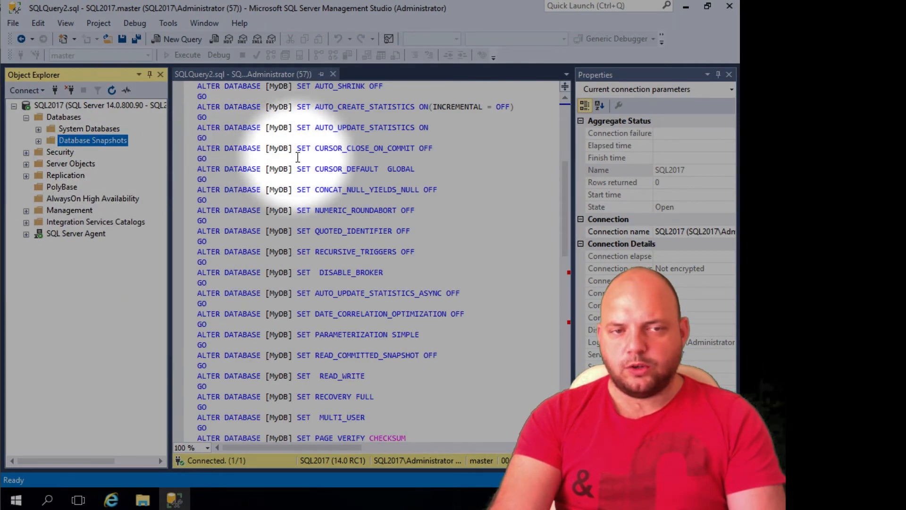
# Run the generated script in SQLQuery2.sql to recreate MyDB, and refresh the Databases folder in Object Explorer.
pyautogui.click(264, 159)
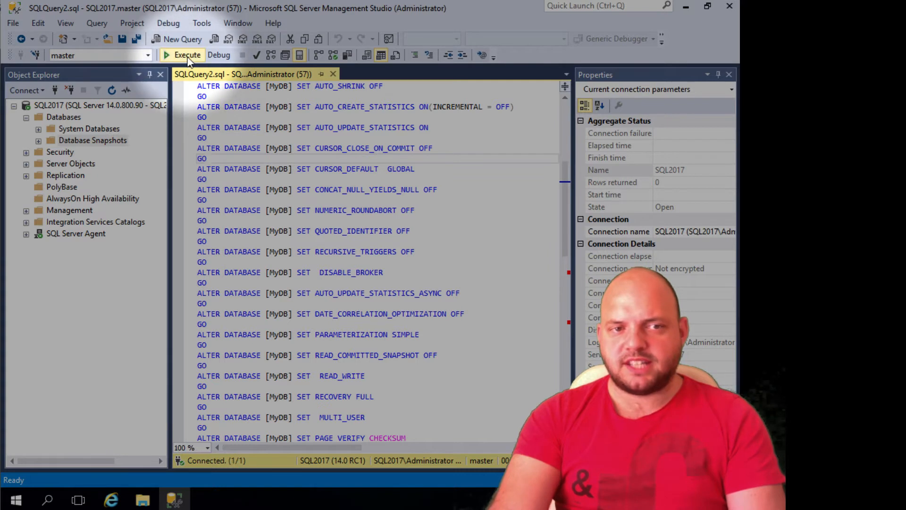
pyautogui.click(186, 55)
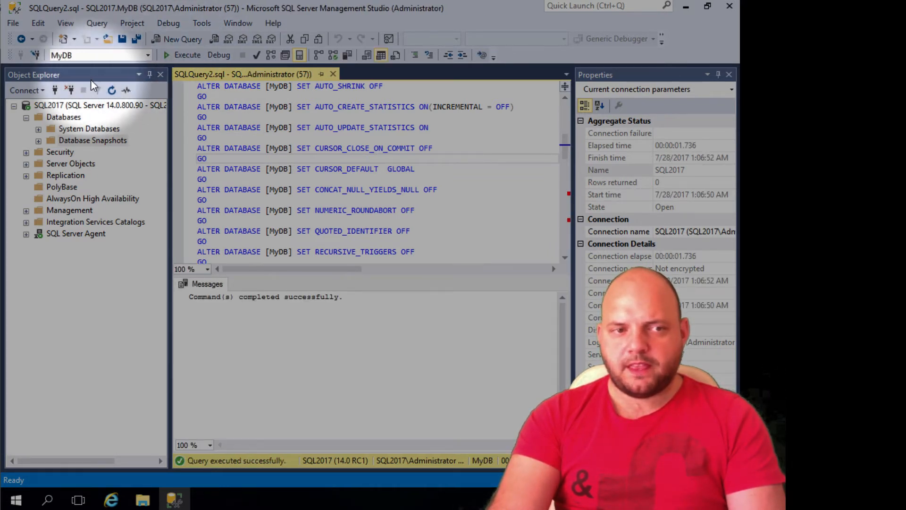
pyautogui.rightClick(64, 117)
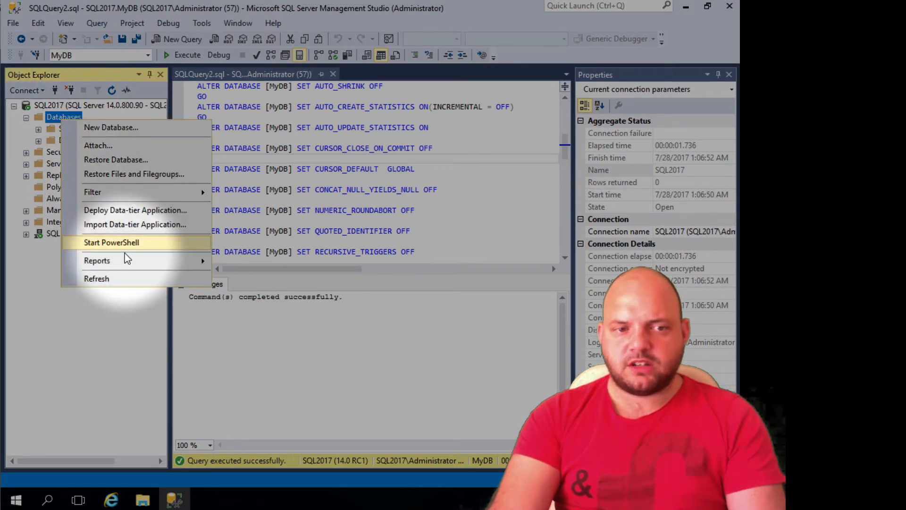
pyautogui.click(123, 283)
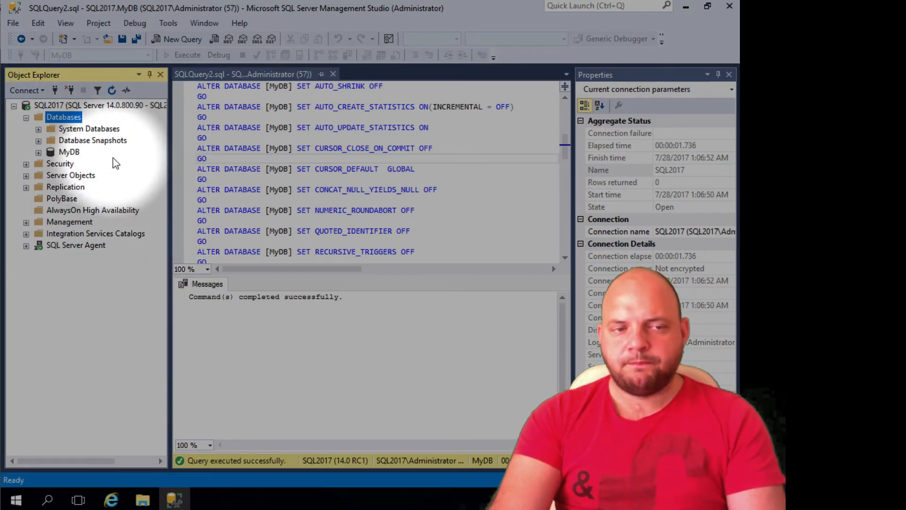